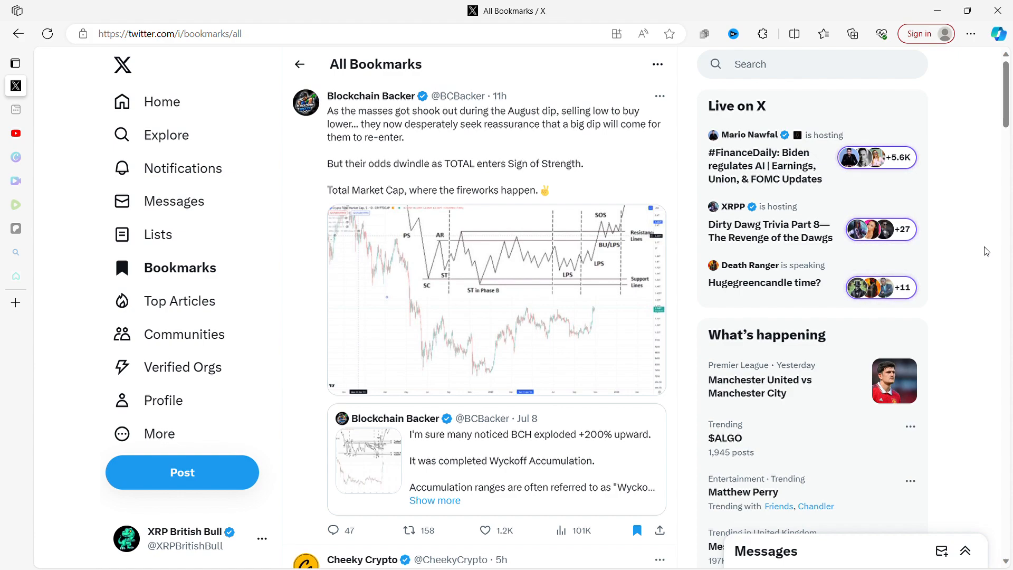
drag(1005, 121, 1010, 159)
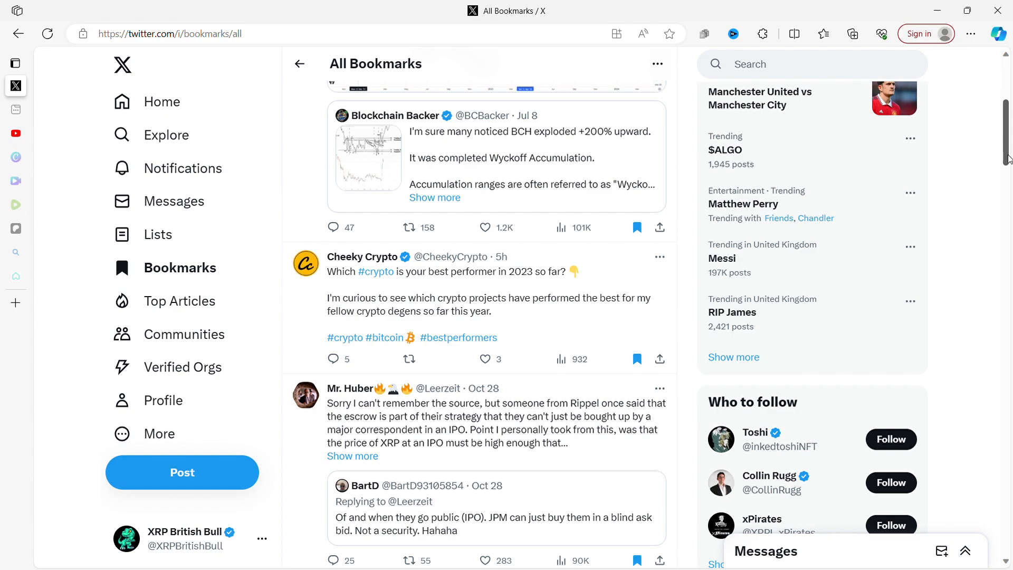
drag(1009, 161, 1003, 190)
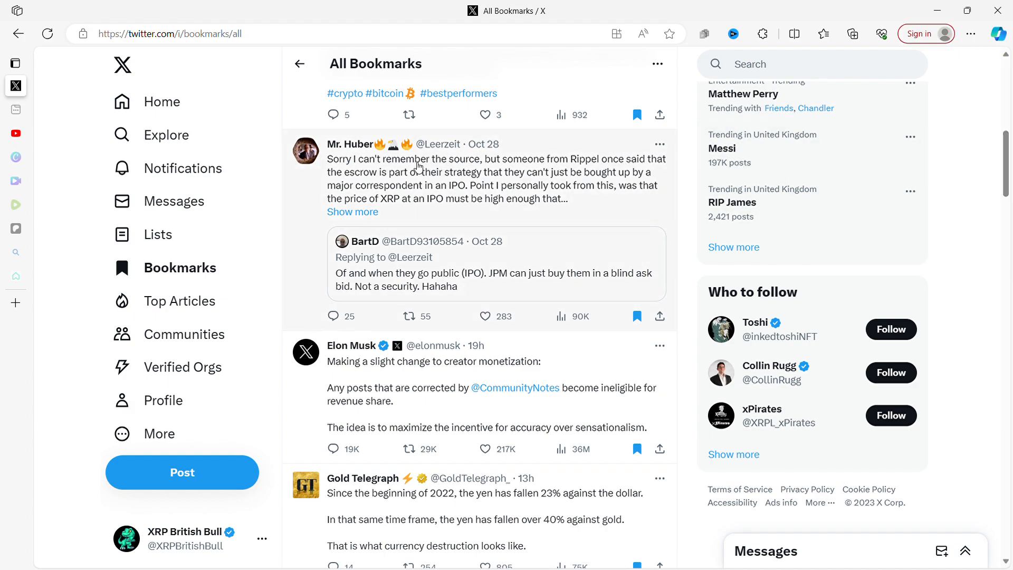
Expand Mr. Huber's Ripple escrow and XRP IPO price post to its full post page
click(367, 215)
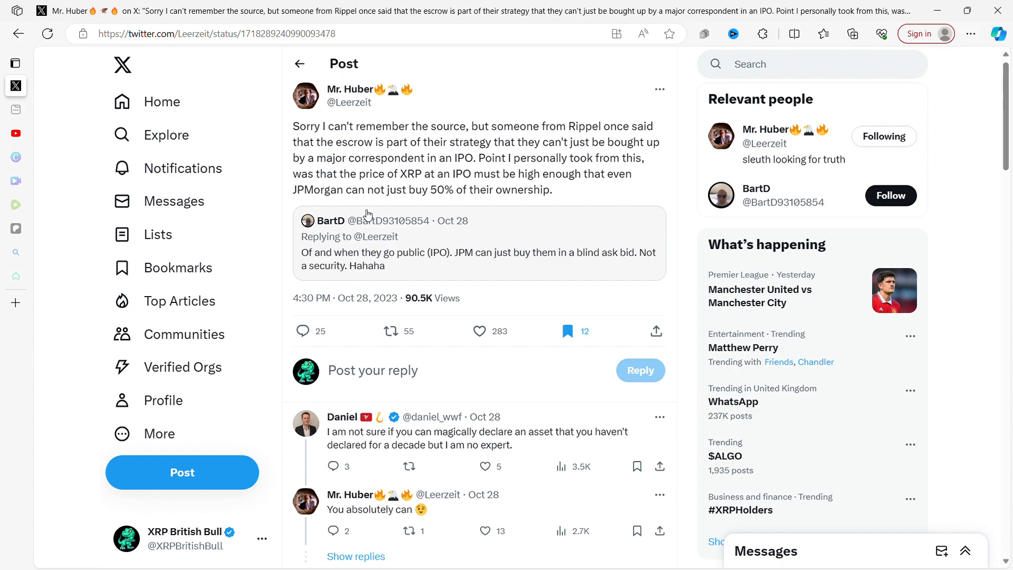
Go back from Mr. Huber's post to the All Bookmarks feed
click(298, 64)
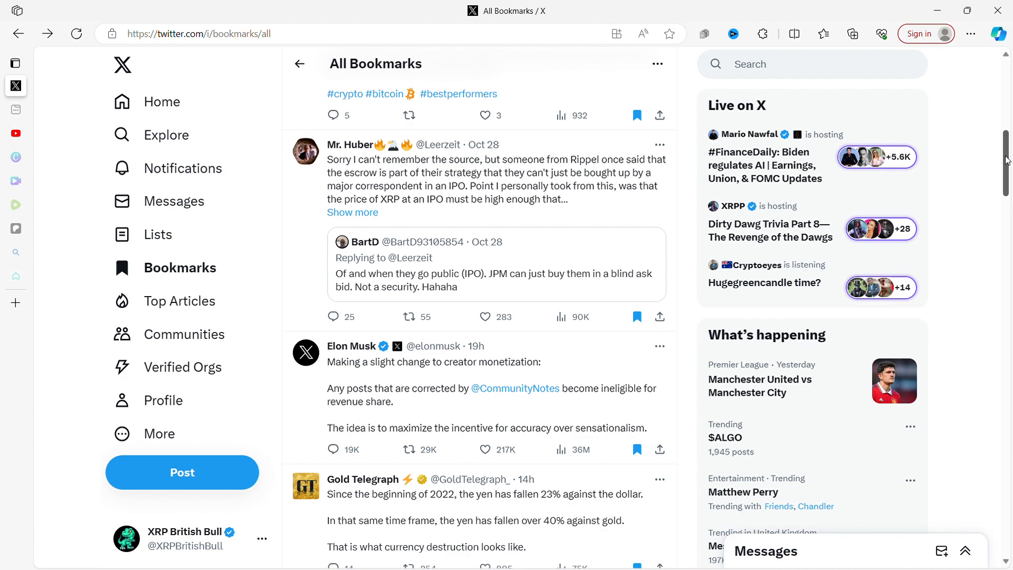
drag(1007, 160, 1007, 180)
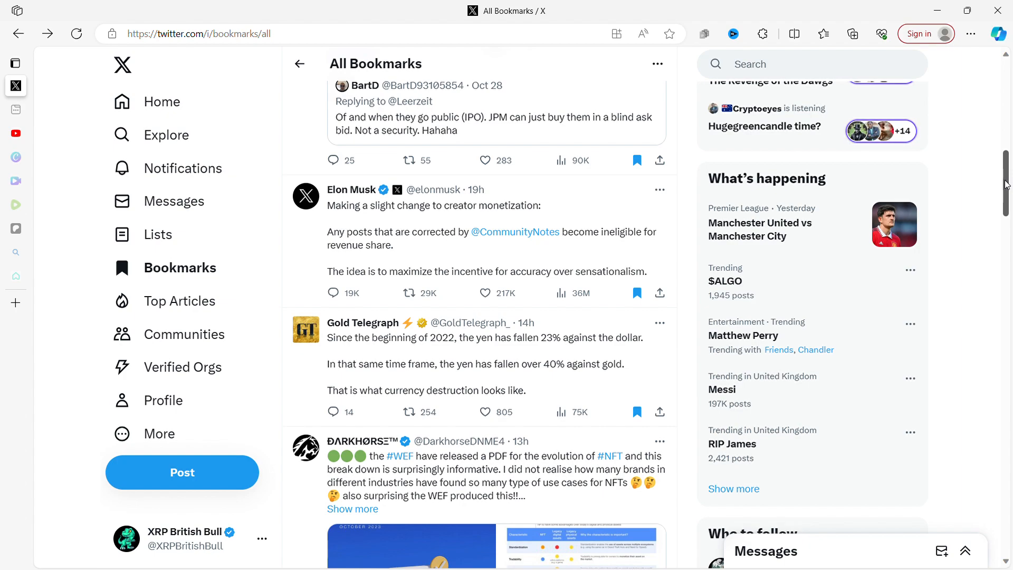
drag(1005, 185, 1005, 207)
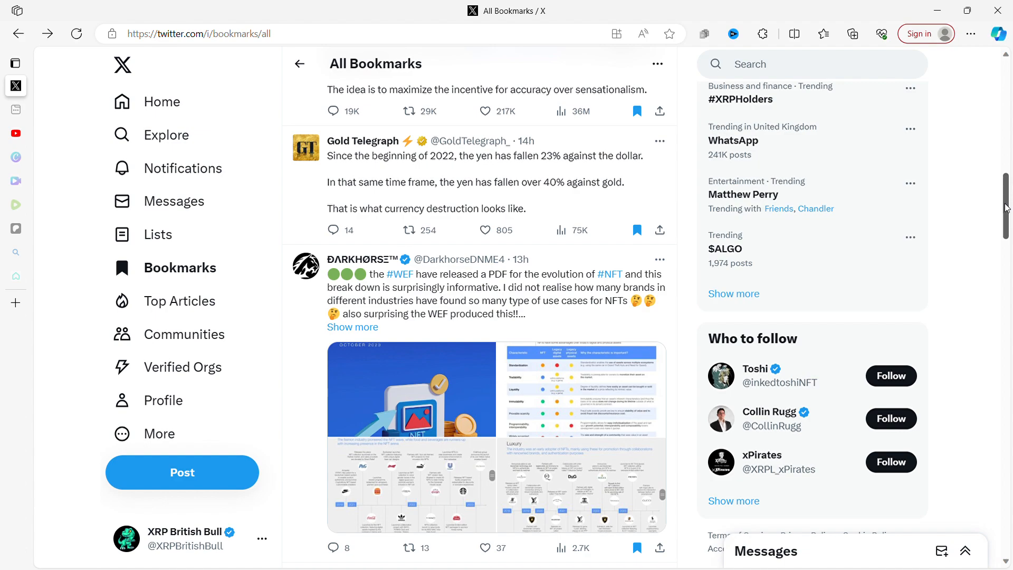
drag(1005, 208, 1005, 224)
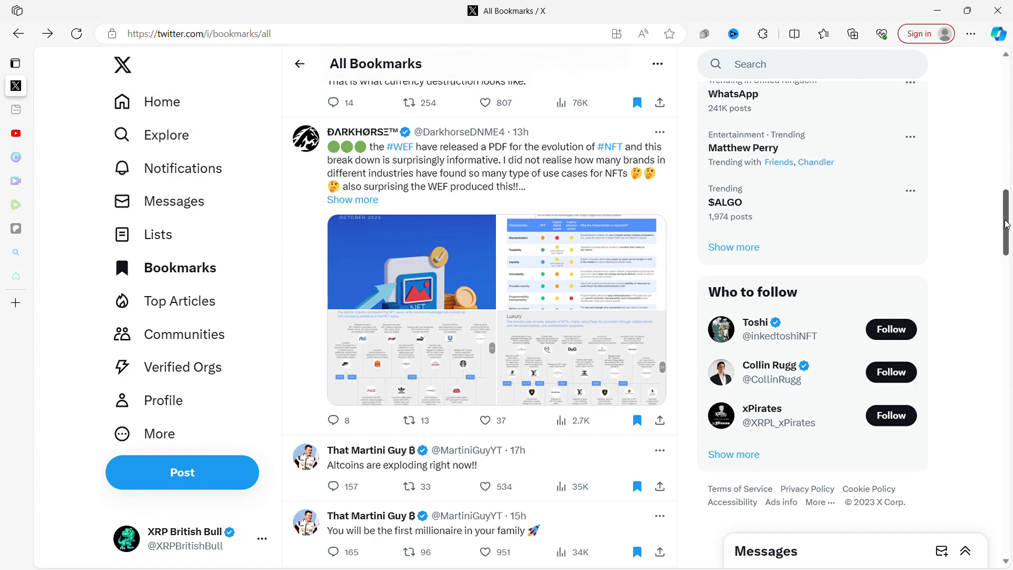
drag(1005, 225, 1008, 254)
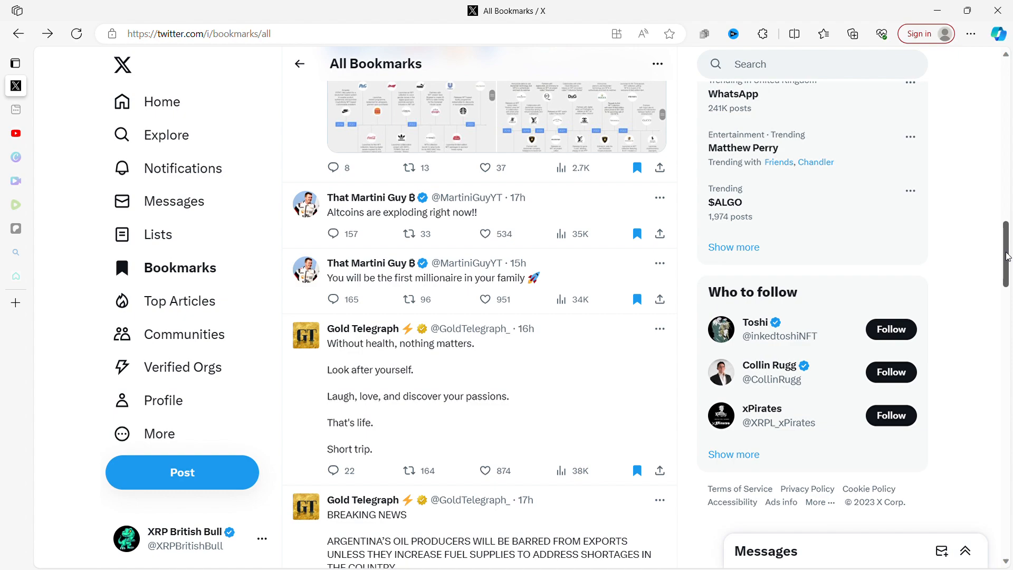
drag(1007, 256, 1005, 270)
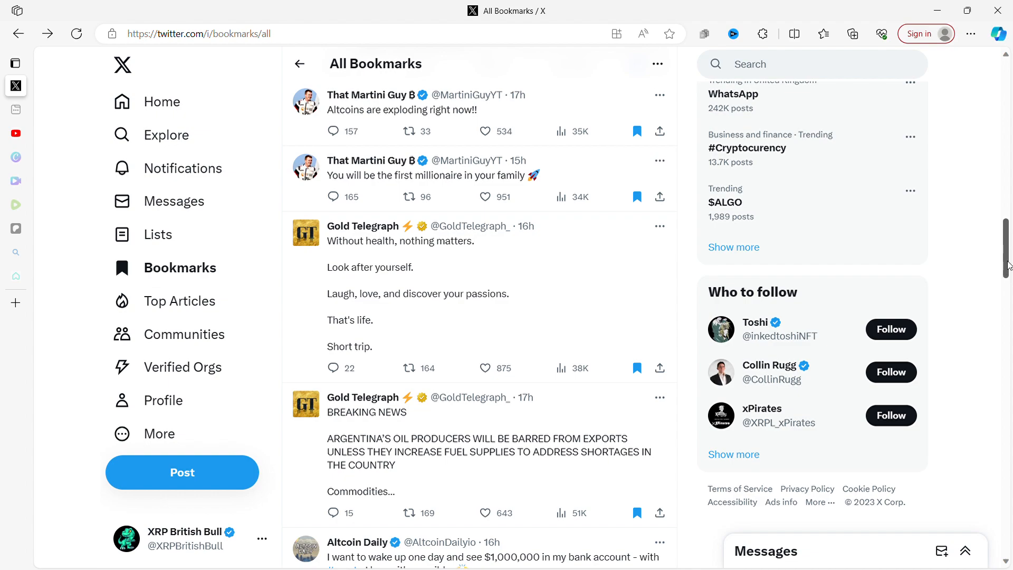
drag(1008, 266, 1007, 297)
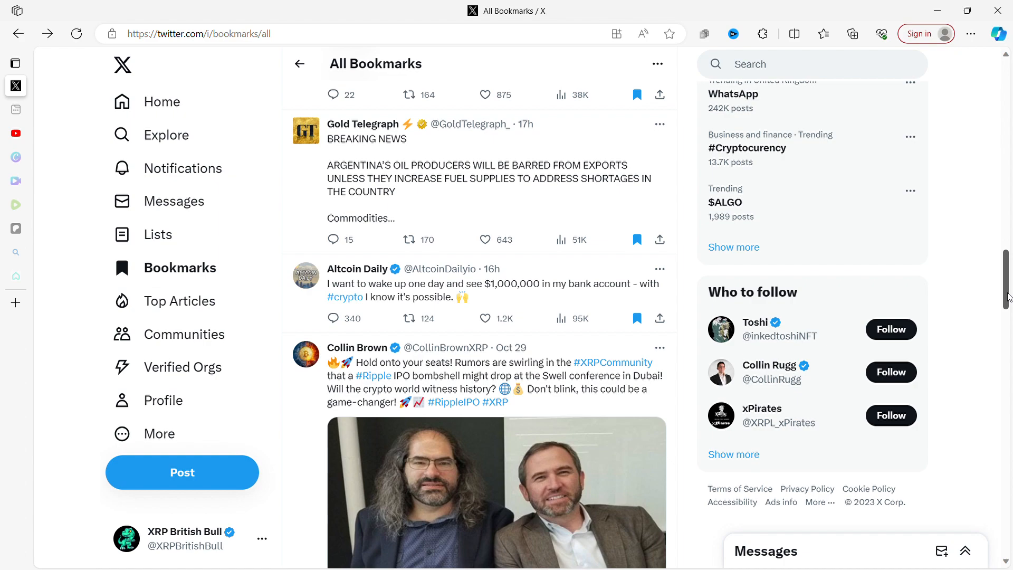
drag(1008, 297, 1007, 315)
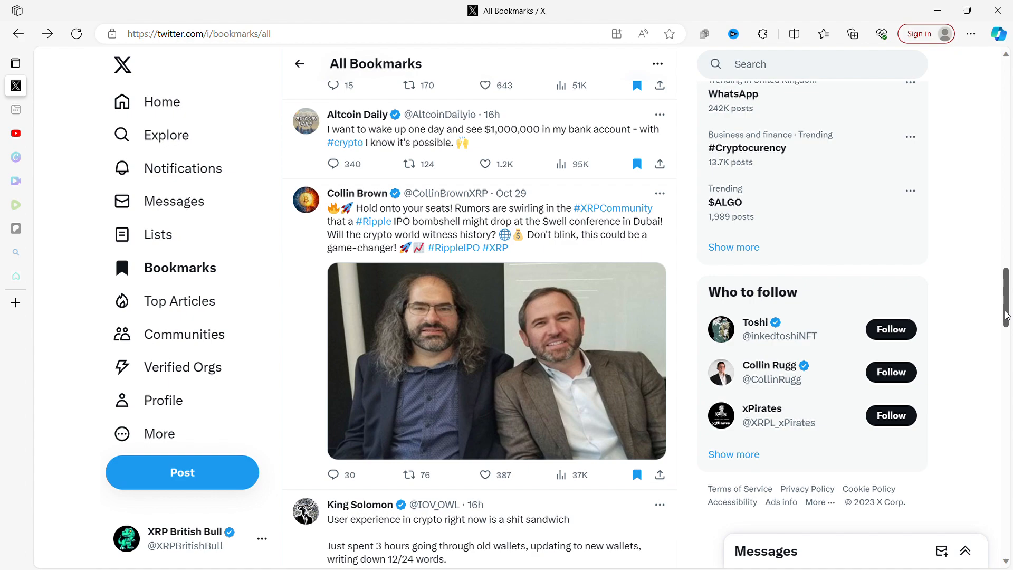
drag(1005, 315, 1005, 324)
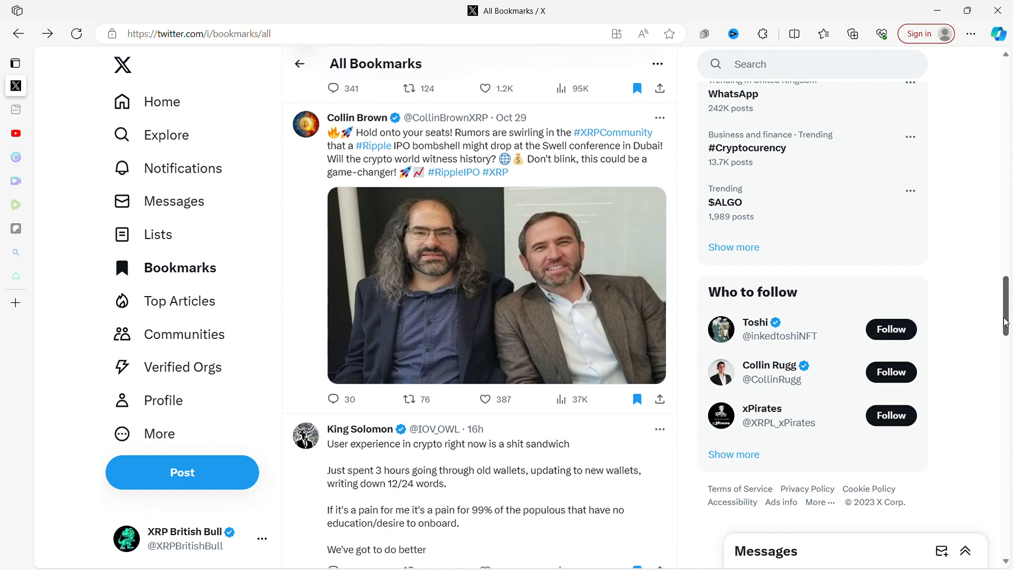
drag(1006, 319, 1008, 351)
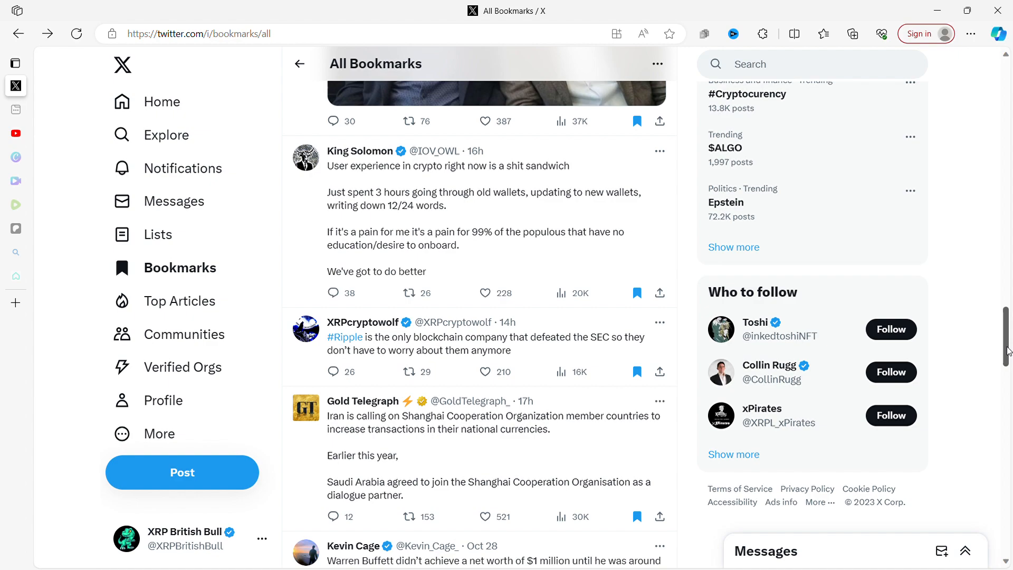
drag(1008, 350, 1007, 370)
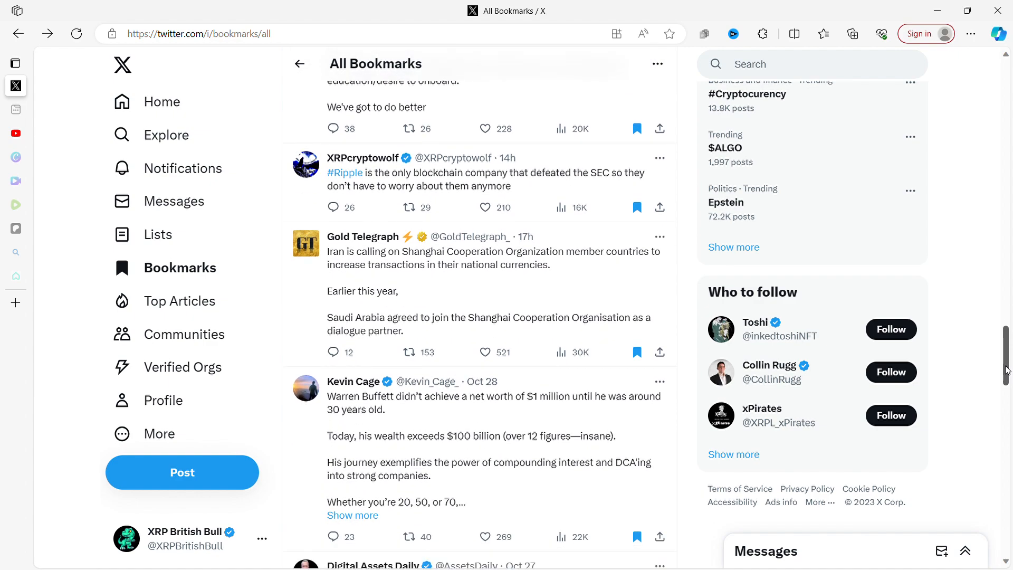